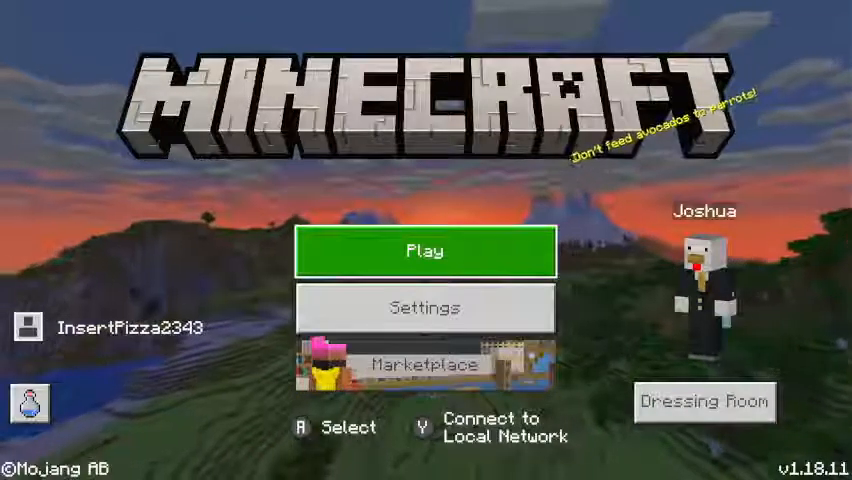
# - Highlight Settings on the title screen as the next destination
pyautogui.press('Down')
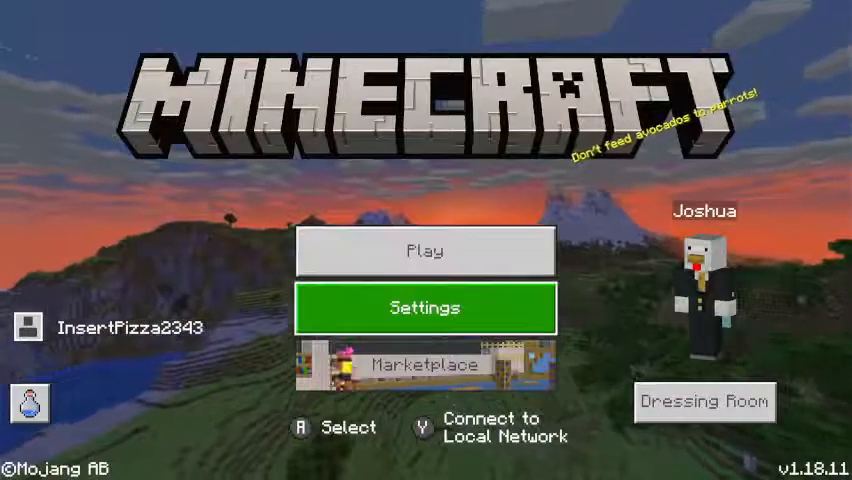
# - Enter the settings and move into the Accessibility options page
pyautogui.press('Return')
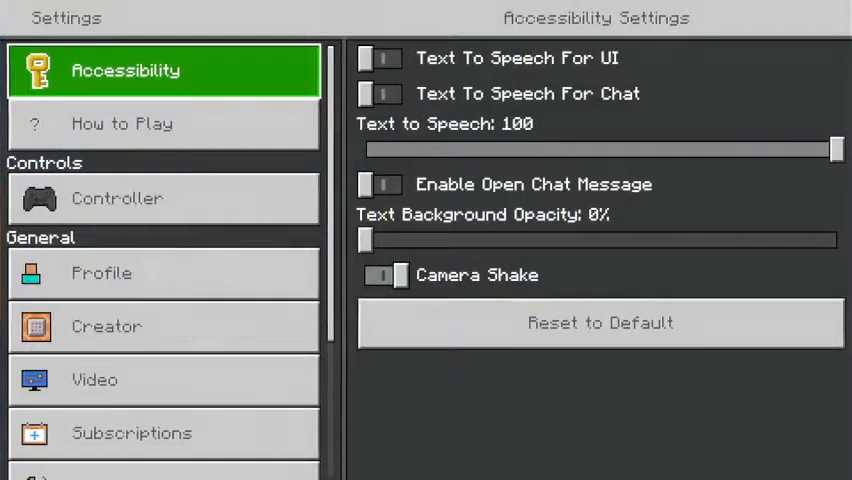
pyautogui.press('Right')
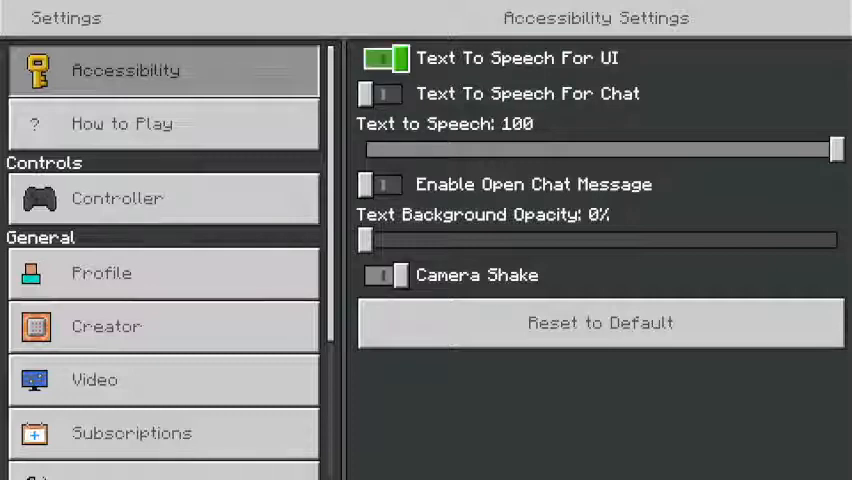
# - Reach the Controller page via How to Play and lower the controller sensitivity slider
pyautogui.press('Down')
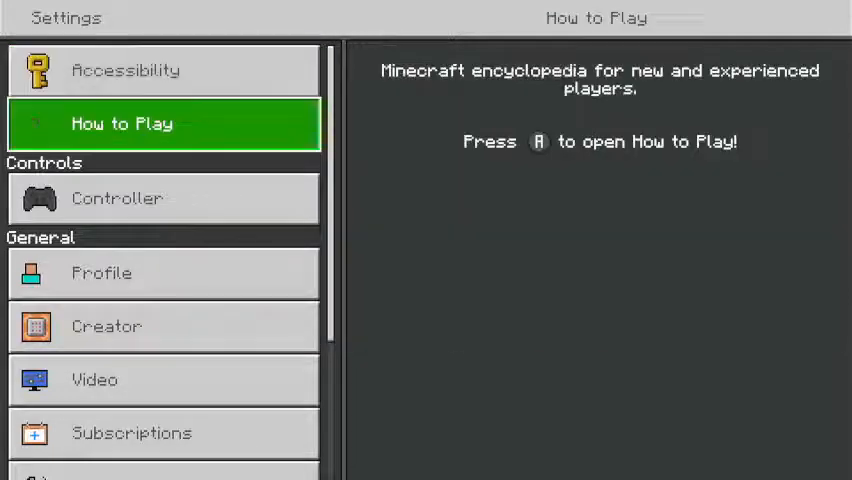
pyautogui.press('Down')
pyautogui.press('Right')
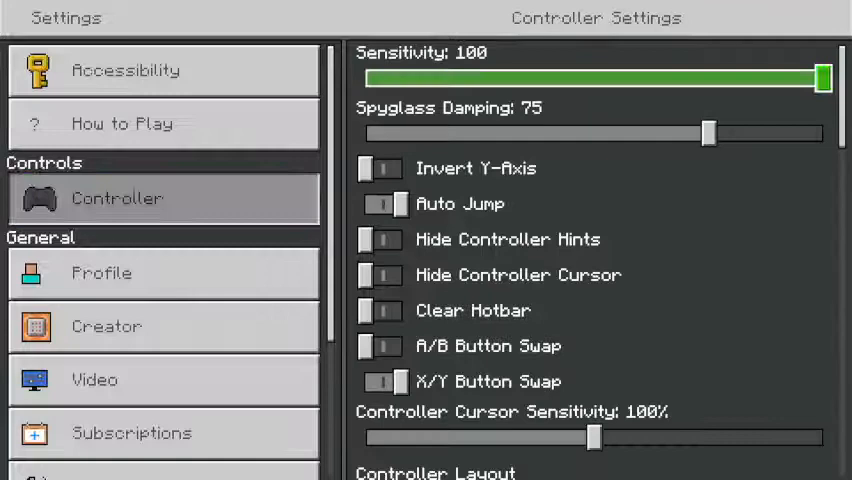
pyautogui.press('Left')
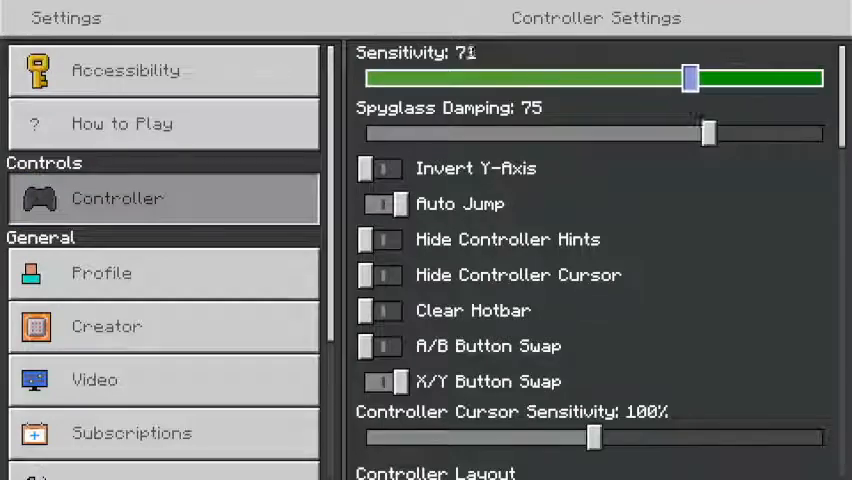
# - Browse spyglass damping, the controller toggles and the Controller Layout button bindings
pyautogui.press('Down')
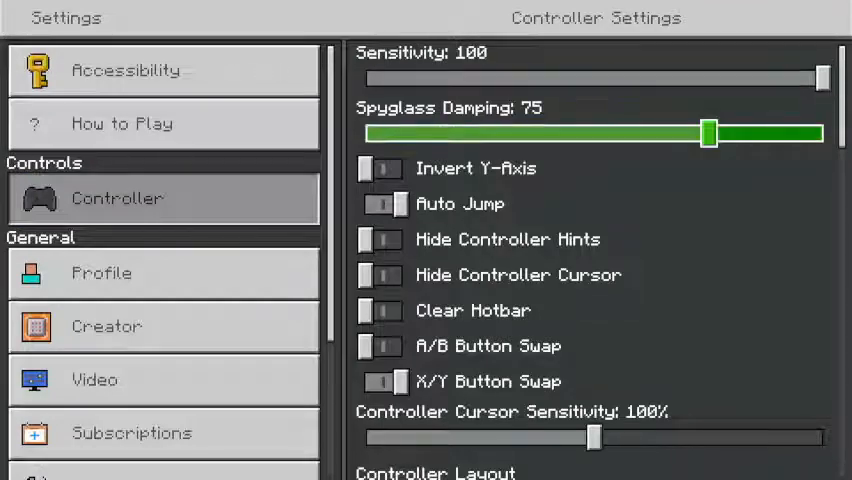
pyautogui.press('Down')
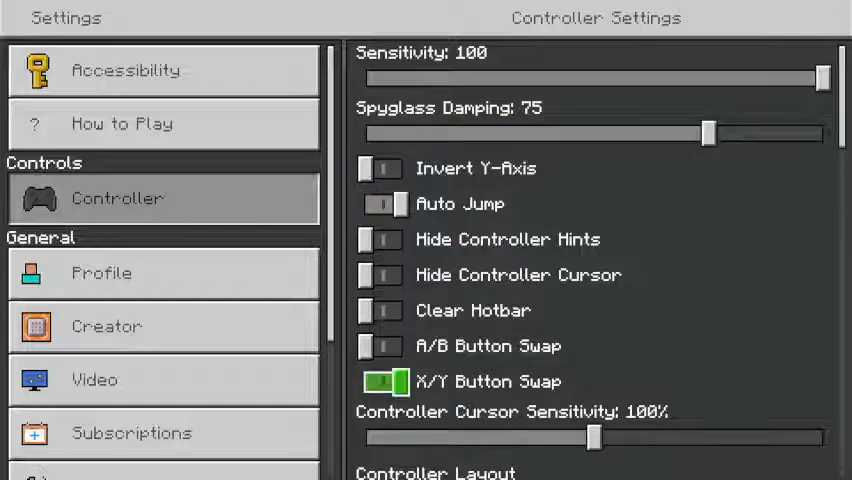
pyautogui.press('Down')
pyautogui.press('Down')
pyautogui.press('Down')
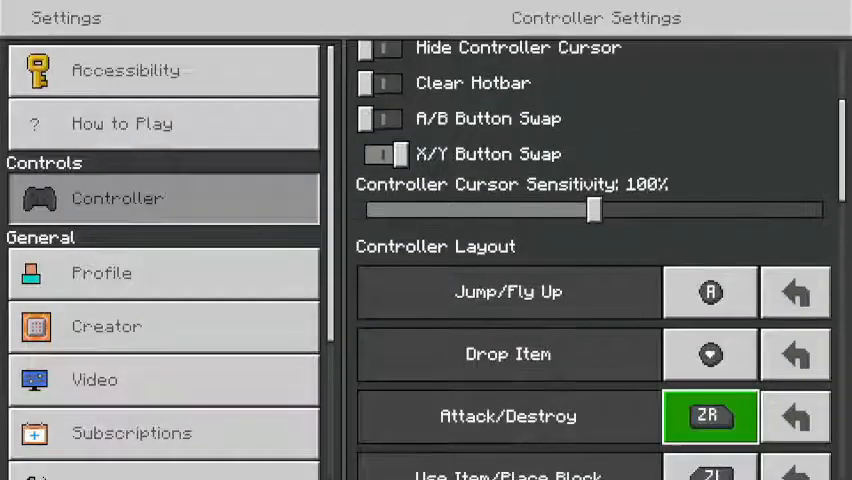
pyautogui.press('Down')
pyautogui.press('Down')
pyautogui.press('Down')
pyautogui.press('Down')
pyautogui.press('Down')
pyautogui.press('Down')
pyautogui.press('Down')
pyautogui.press('Down')
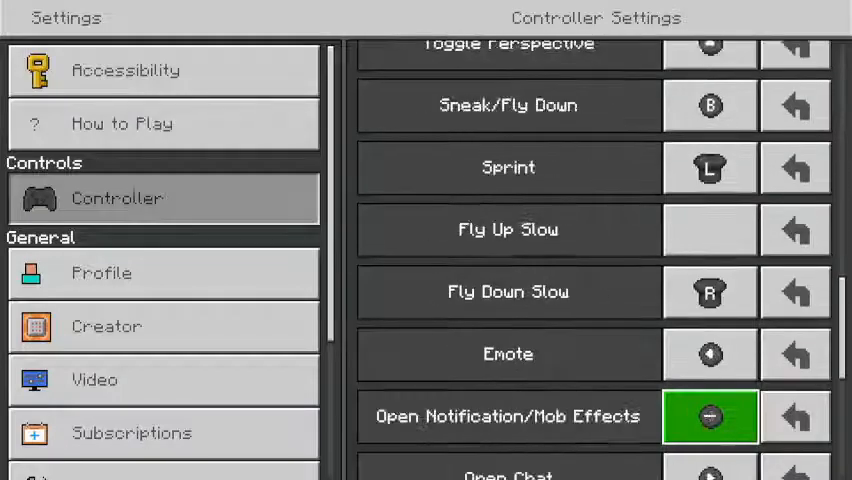
# - Move through the Profile, Subscriptions and Language settings categories
pyautogui.press('Down')
pyautogui.press('Down')
pyautogui.press('Down')
pyautogui.press('Down')
pyautogui.press('Down')
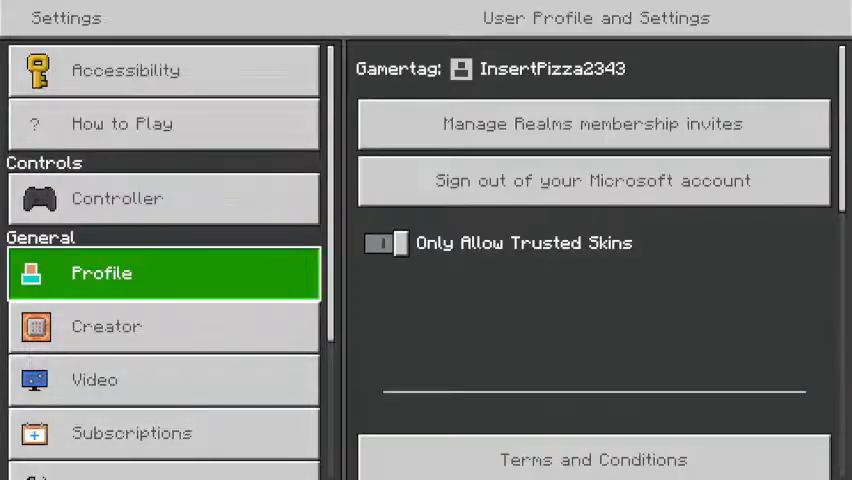
pyautogui.press('Down')
pyautogui.press('Down')
pyautogui.press('Down')
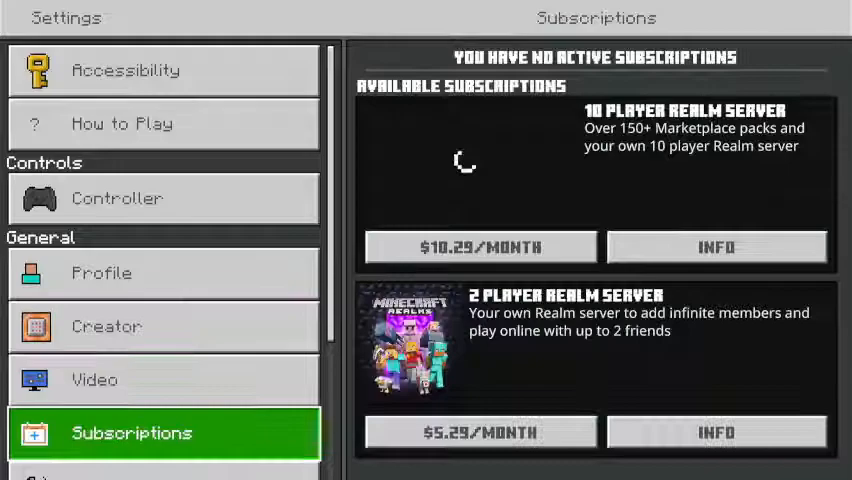
pyautogui.press('Down')
pyautogui.press('Down')
pyautogui.press('Down')
pyautogui.press('Down')
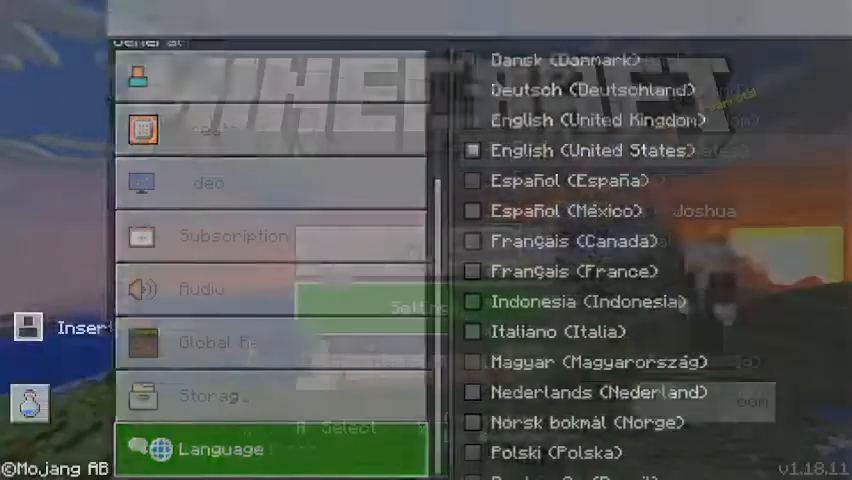